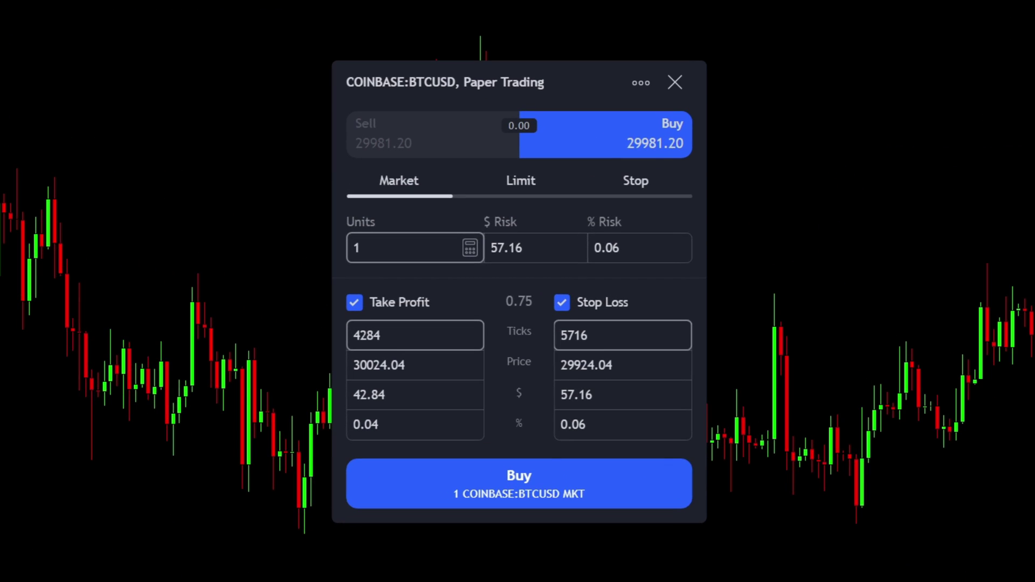
Flip the 1 BTCUSD market order from Sell to Buy and back to Sell.
left_click(409, 135)
left_click(609, 140)
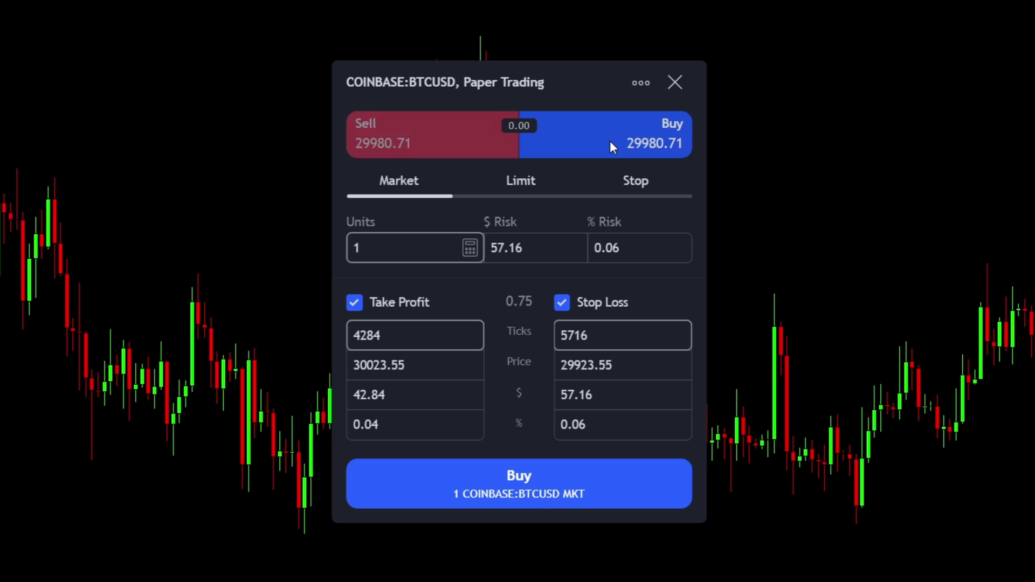
left_click(399, 152)
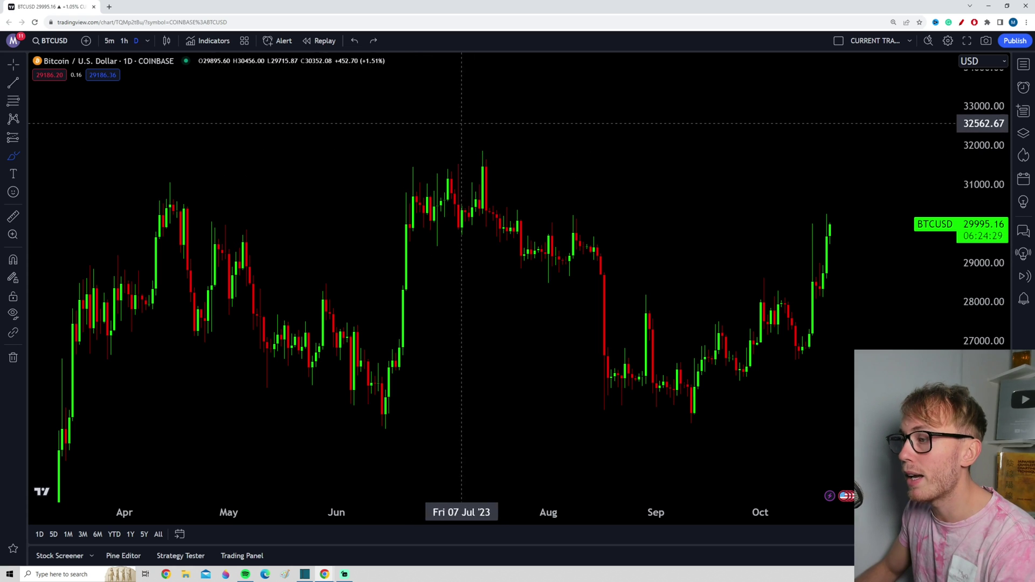
mouse_move(488, 119)
left_mouse_down()
mouse_move(232, 105)
mouse_move(207, 452)
mouse_move(846, 348)
mouse_move(152, 252)
left_mouse_up()
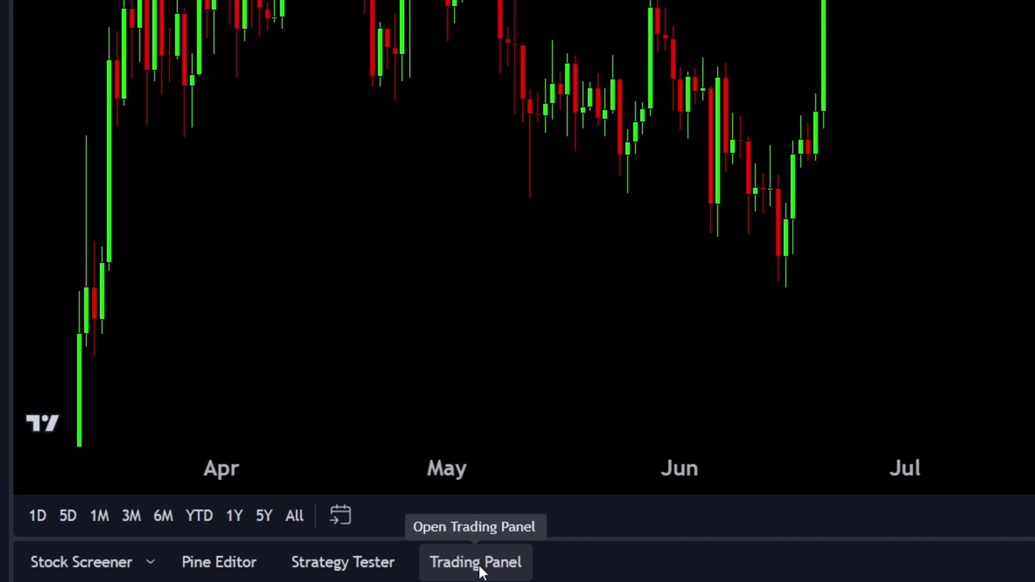
Open the trading panel full-size, list all brokers, and view Webull's connection details.
left_click(479, 565)
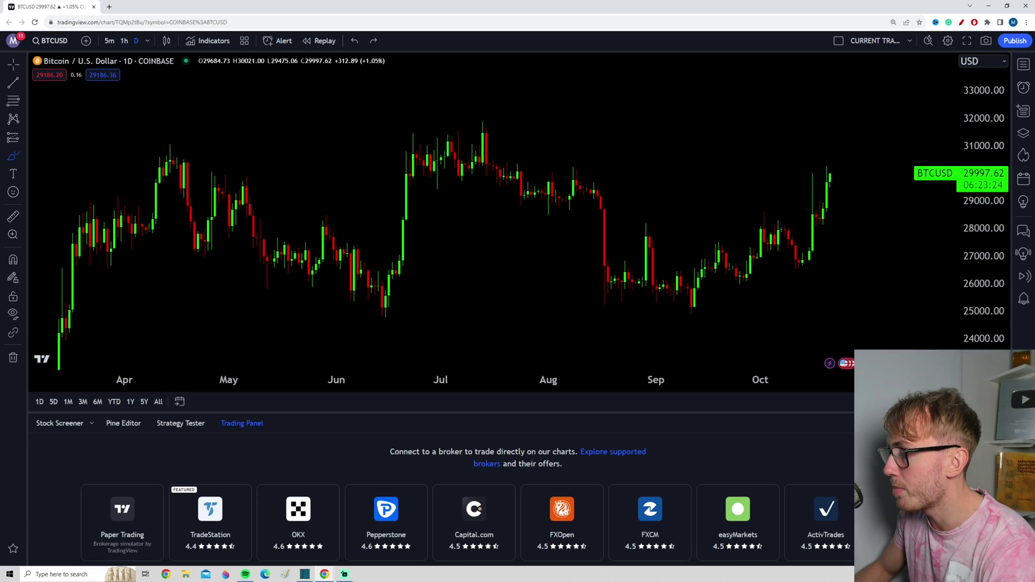
left_click(1000, 423)
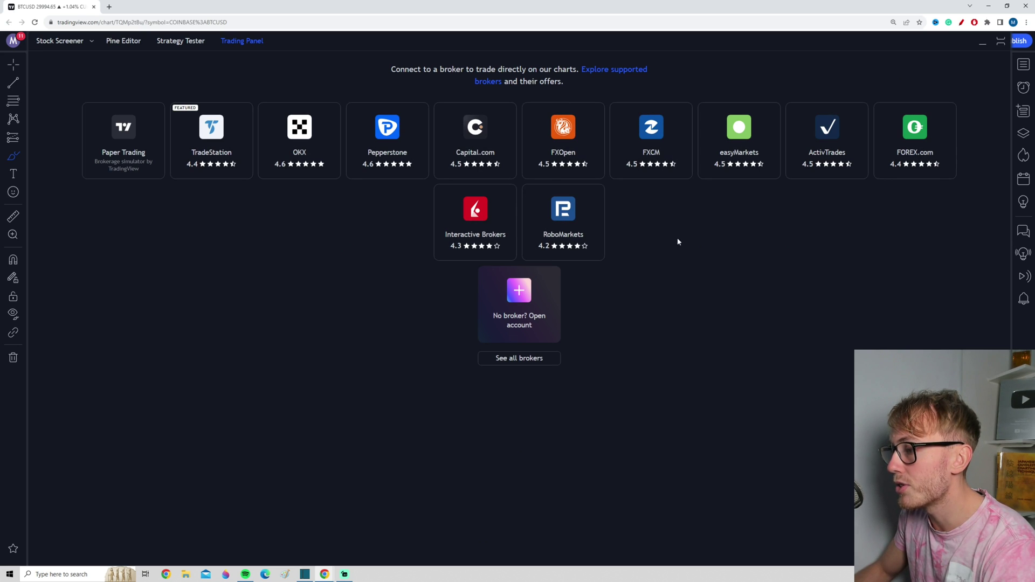
left_click(512, 365)
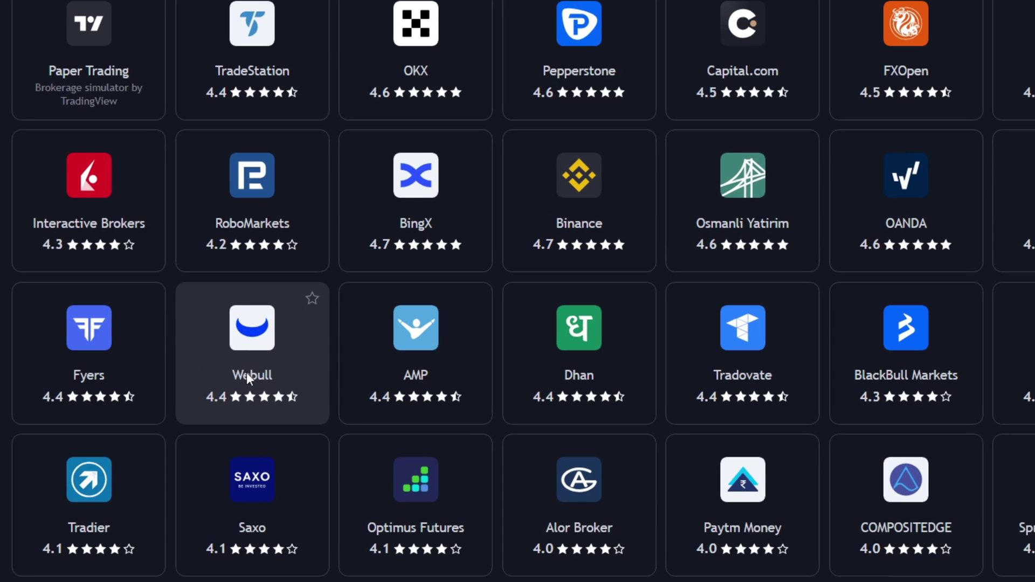
left_click(266, 340)
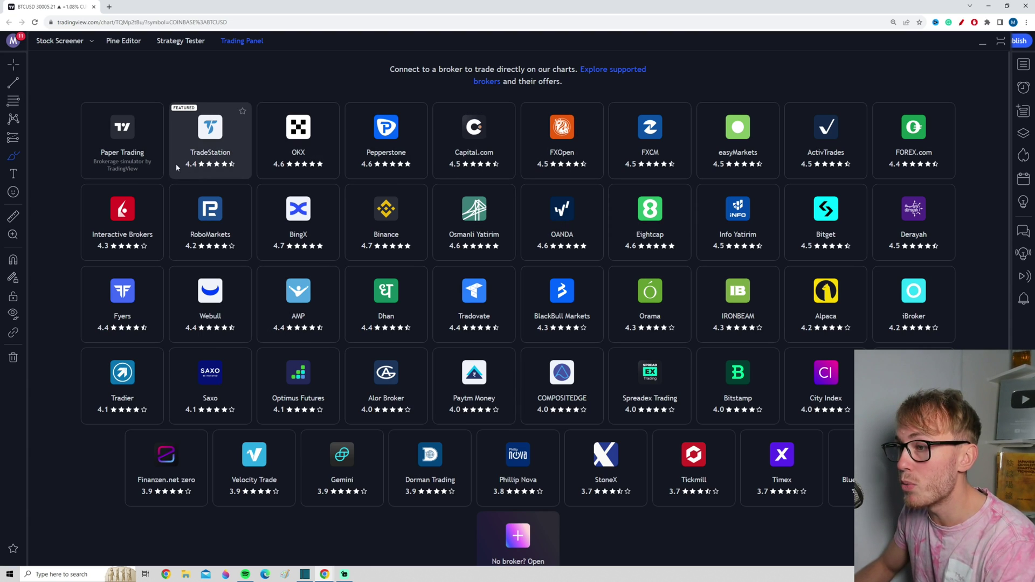
Connect the Paper Trading account and check its Orders, History and Positions tabs.
left_click(137, 165)
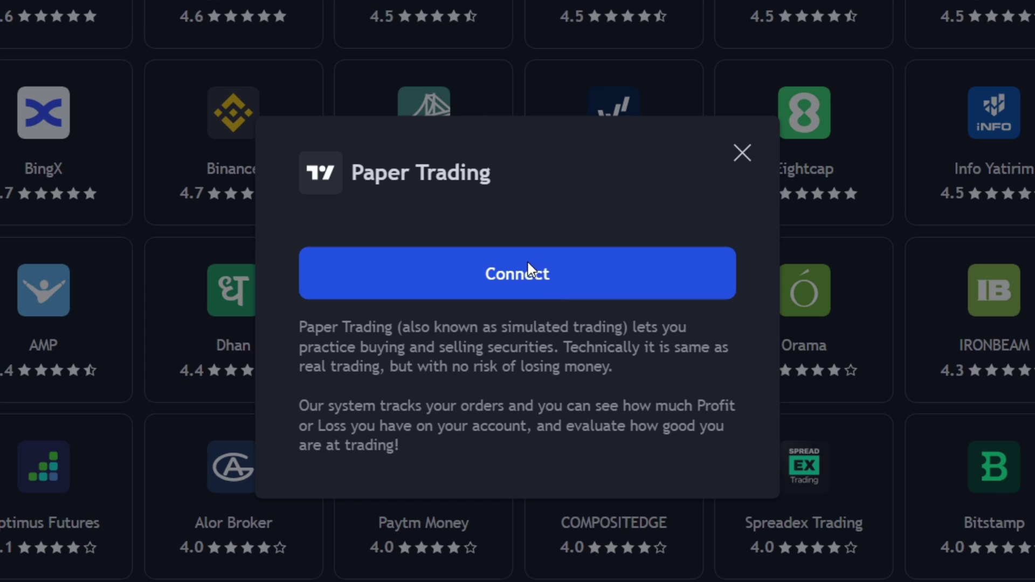
left_click(502, 273)
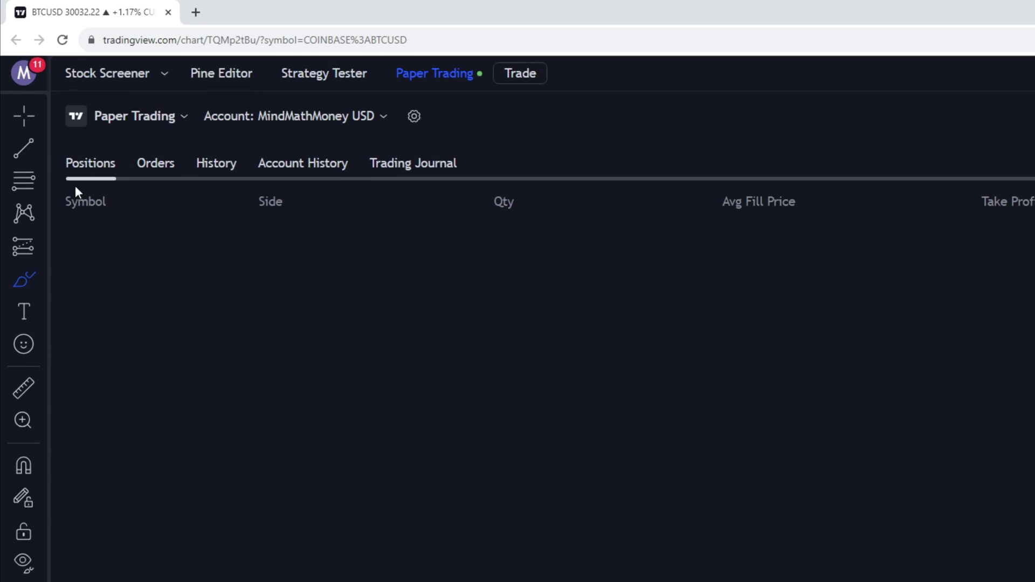
left_click(150, 168)
left_click(210, 164)
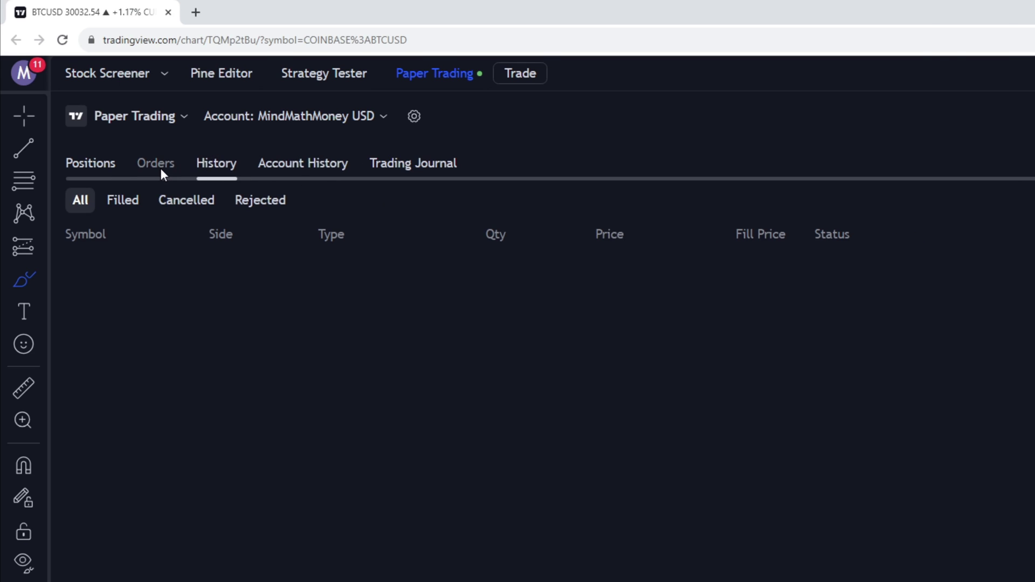
left_click(156, 165)
left_click(90, 165)
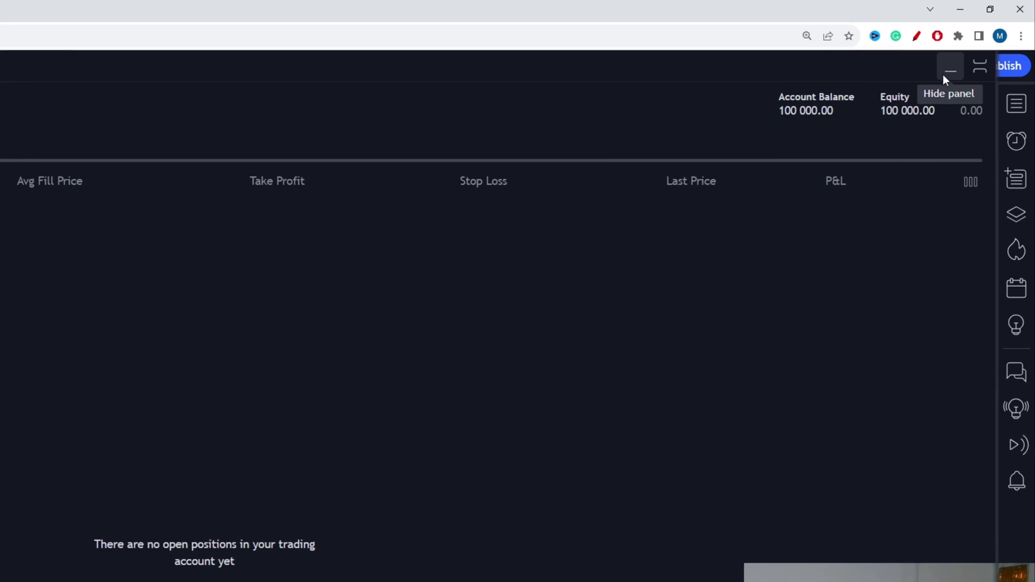
Collapse the account panel and bring up the BTCUSD order ticket beside the chart.
left_click(942, 74)
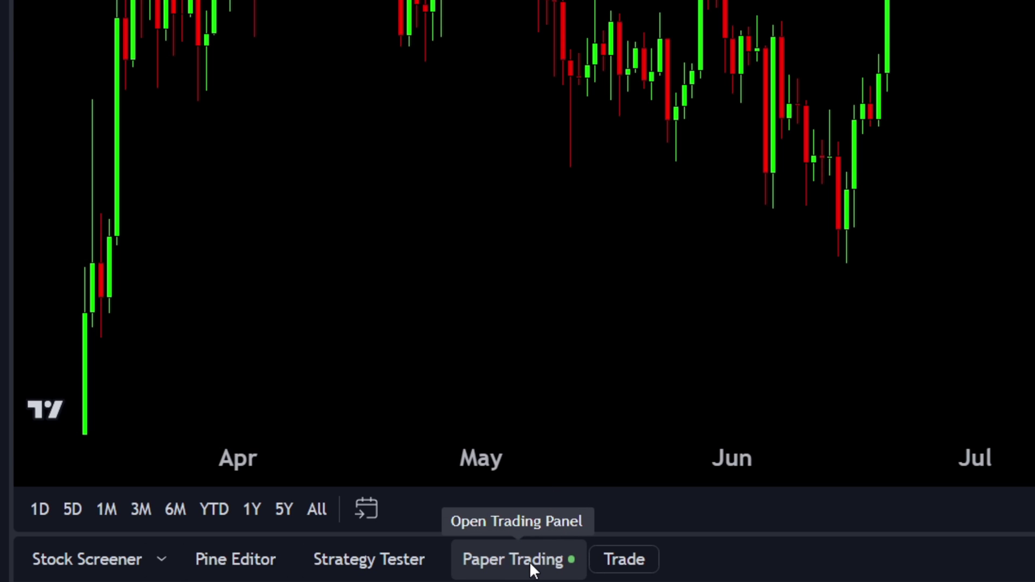
left_click(619, 559)
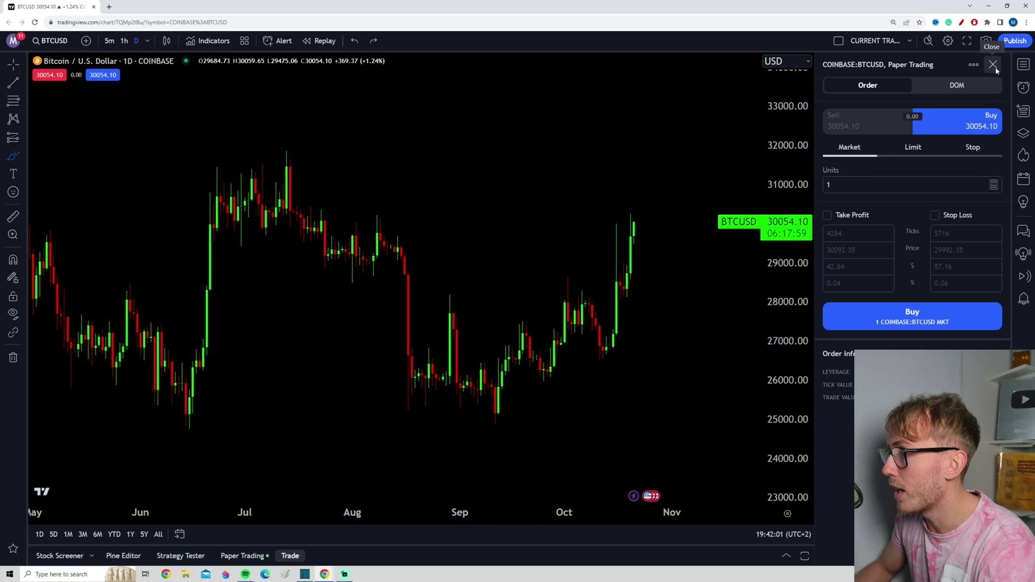
Reopen the BTCUSD order ticket from the chart's context menu and undock it as a floating window.
left_click(992, 64)
right_click(558, 170)
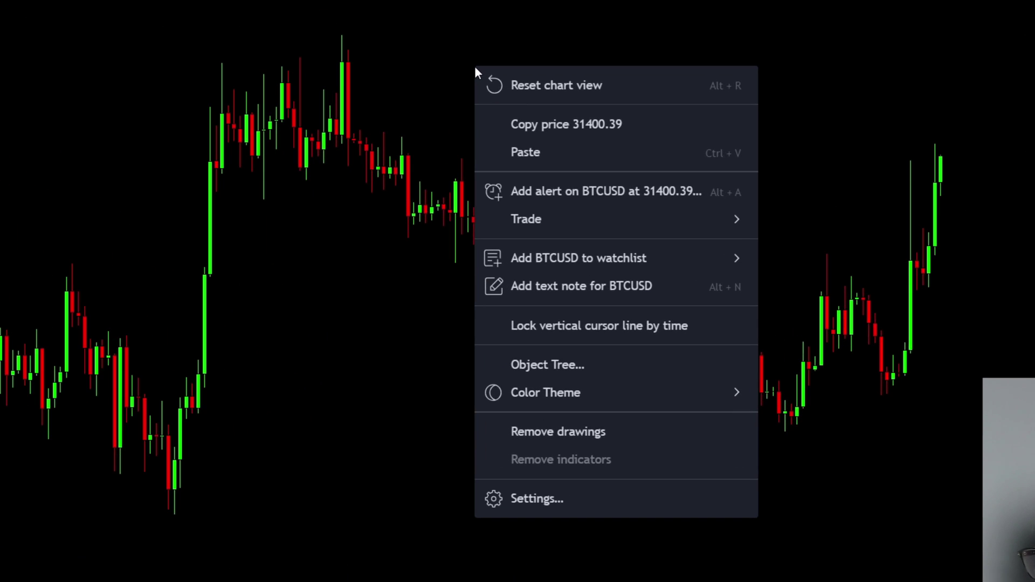
mouse_move(590, 257)
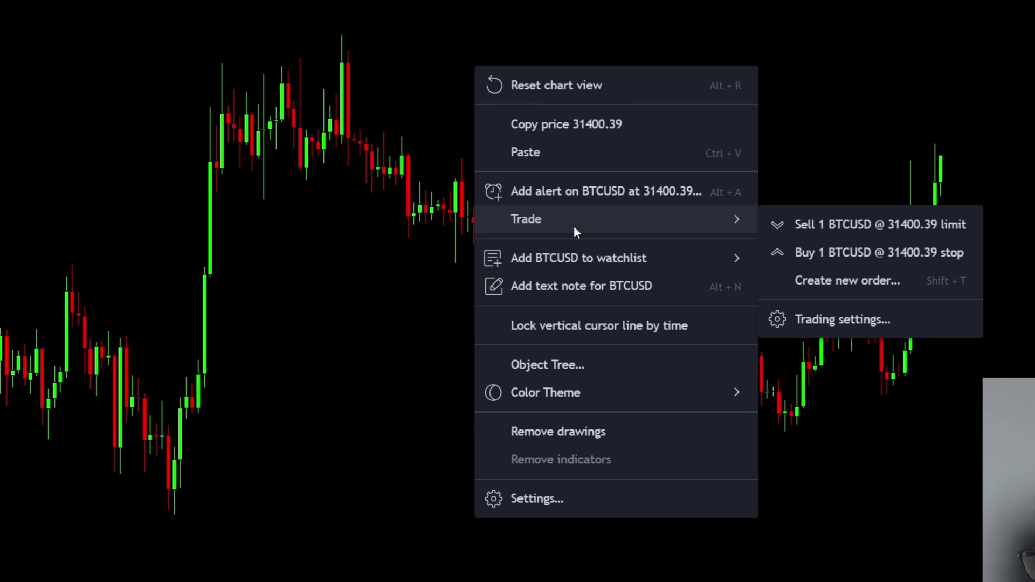
left_click(804, 287)
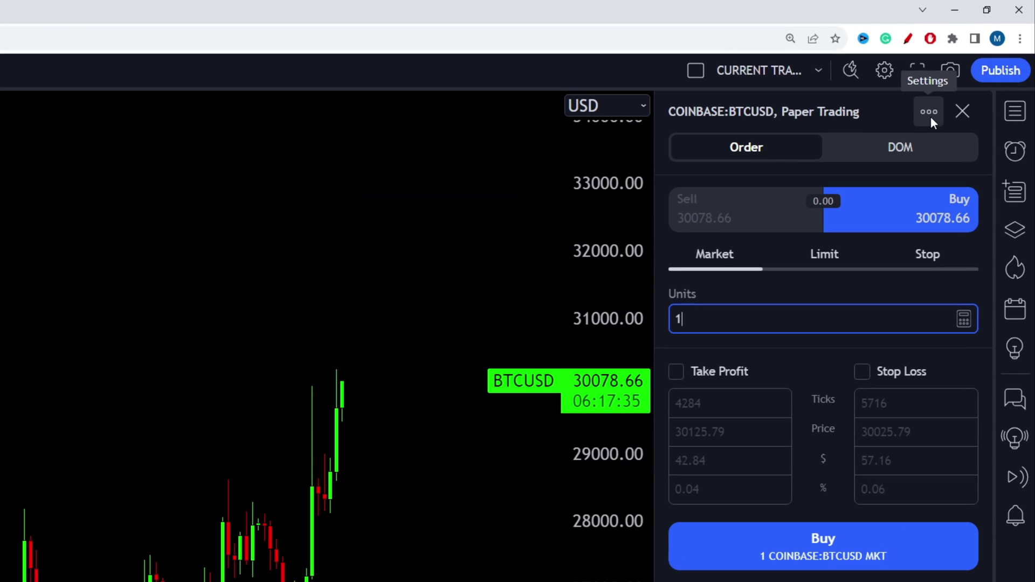
left_click(955, 85)
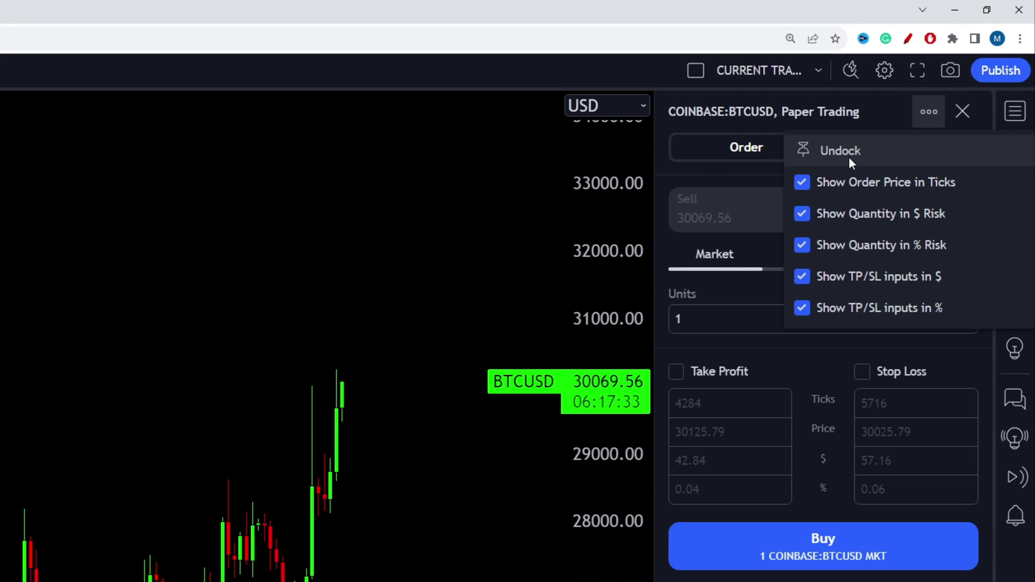
left_click(848, 156)
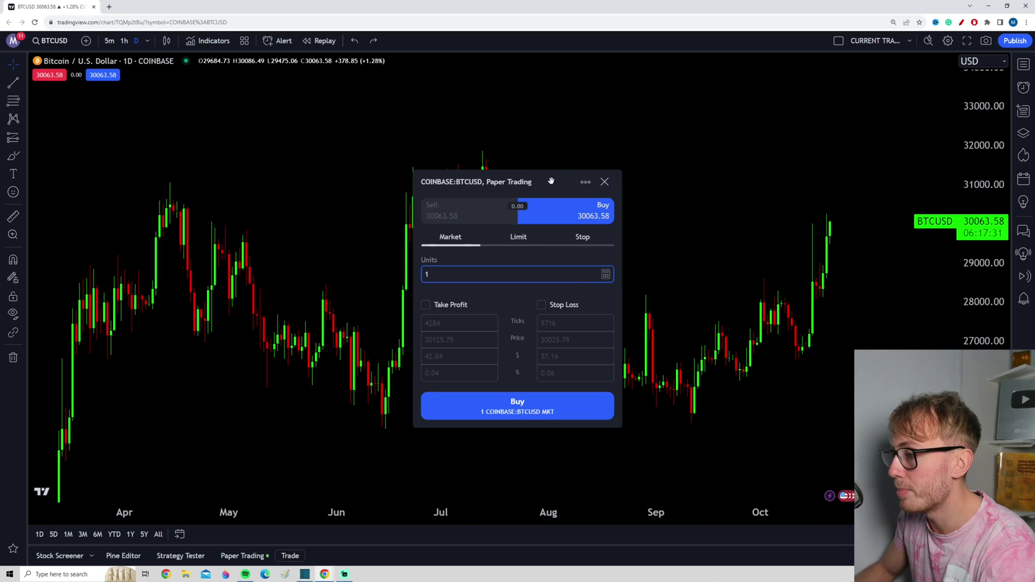
Move the floating ticket over the chart's left side and circle the latest candles freehand.
left_click_drag(550, 181, 215, 167)
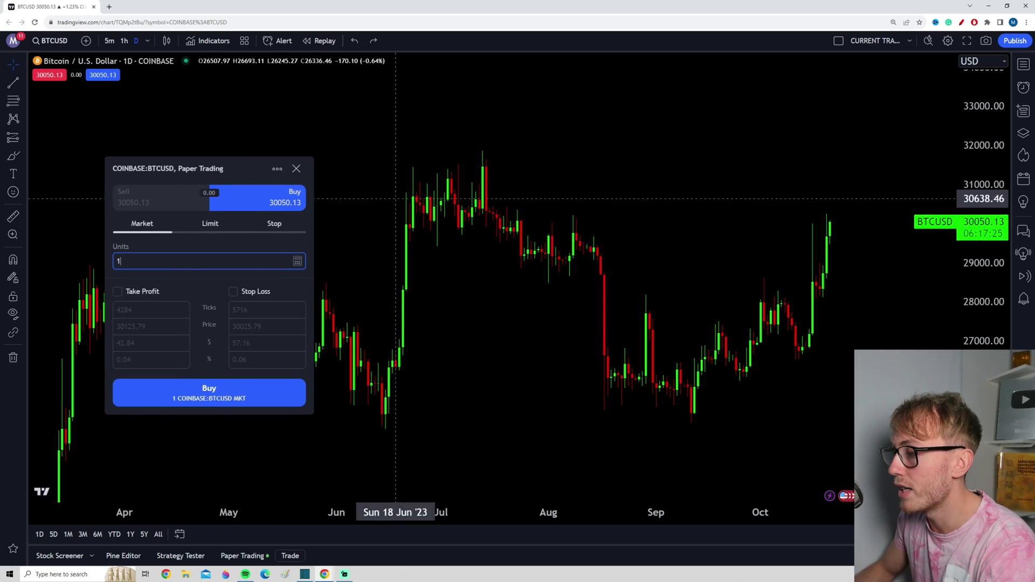
left_click(13, 156)
left_click_drag(830, 163, 861, 227)
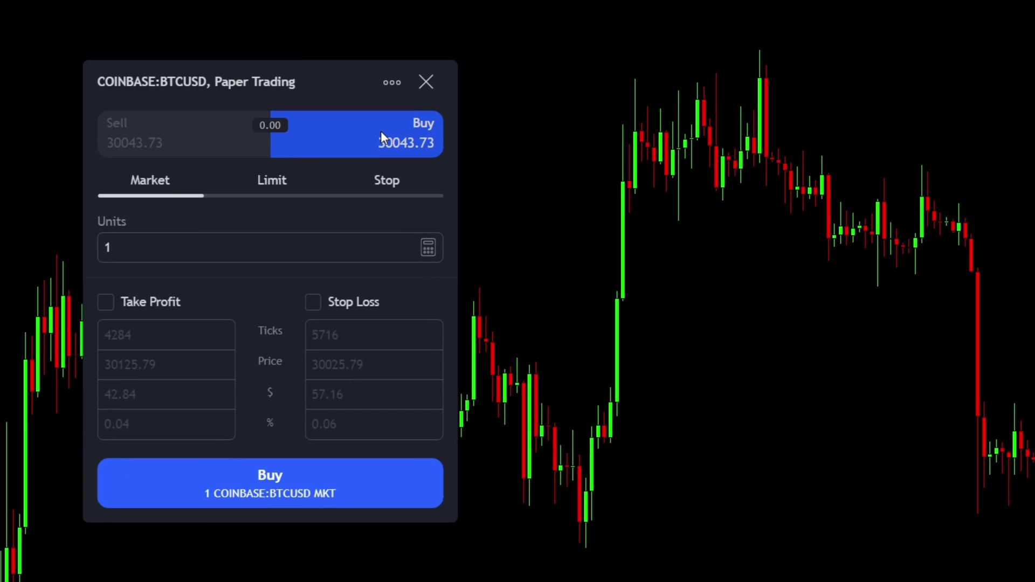
Try the Sell side and the Stop and Limit order types, then return to Market.
left_click(219, 142)
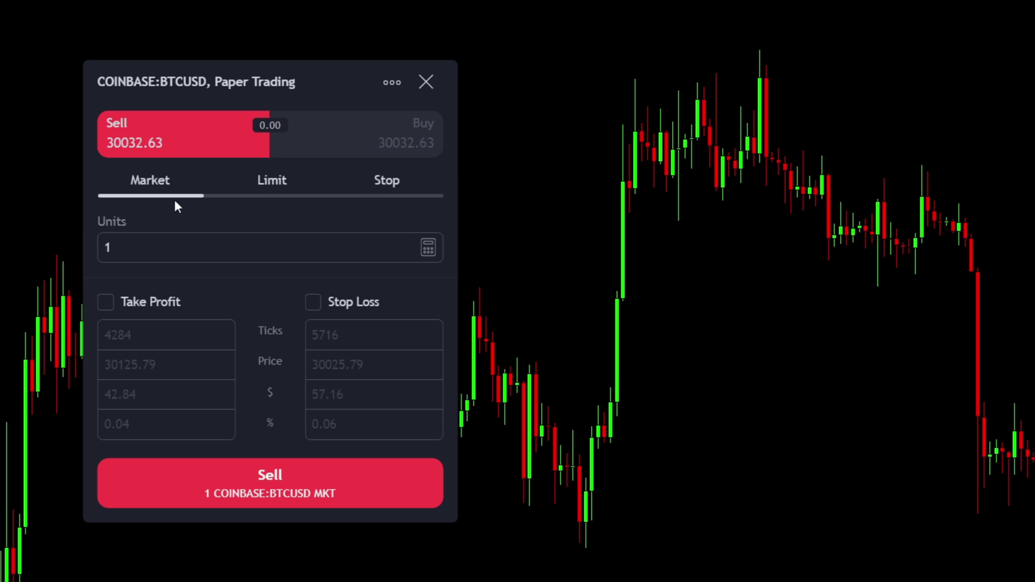
left_click(385, 184)
left_click(276, 185)
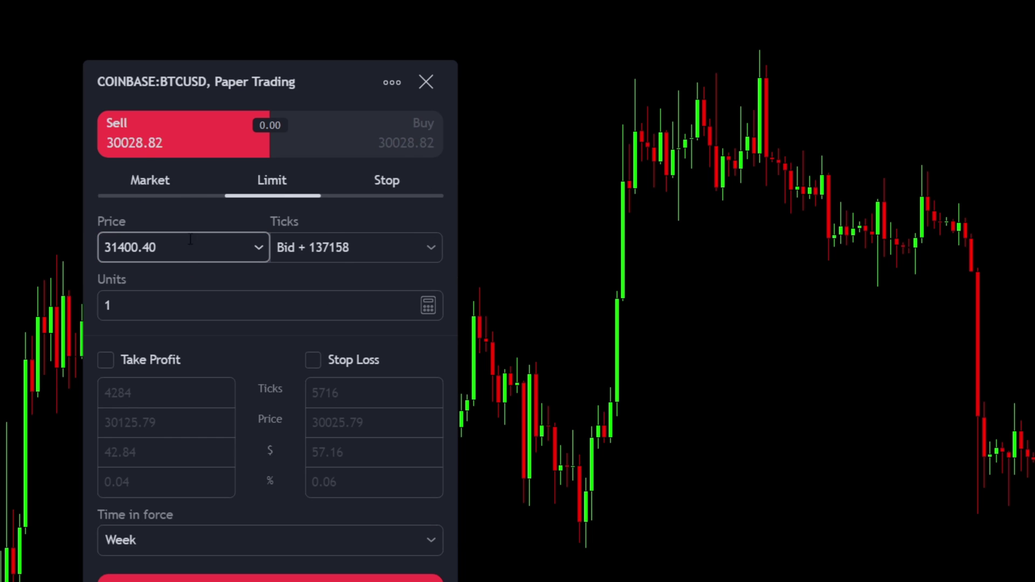
left_click(171, 182)
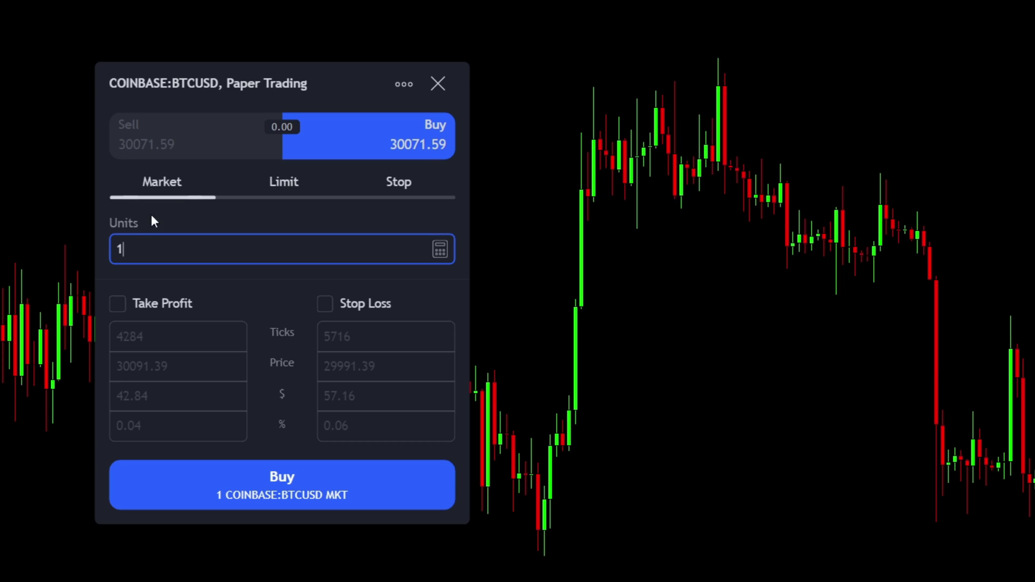
Enable take profit at 31000 and stop loss at 29000 on the BTCUSD buy ticket.
left_click(117, 303)
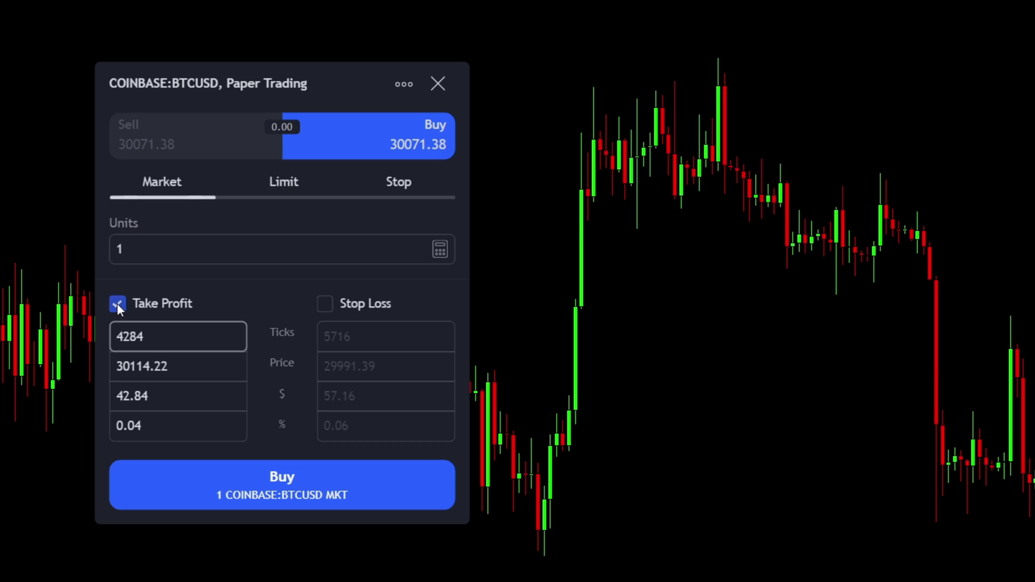
left_click(325, 304)
left_click(182, 368)
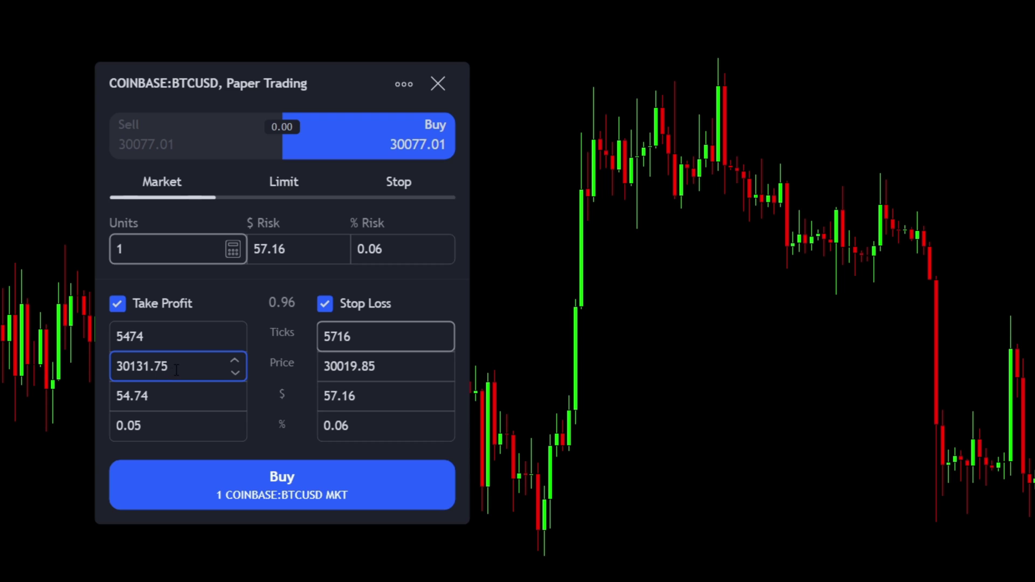
left_click_drag(165, 367, 112, 371)
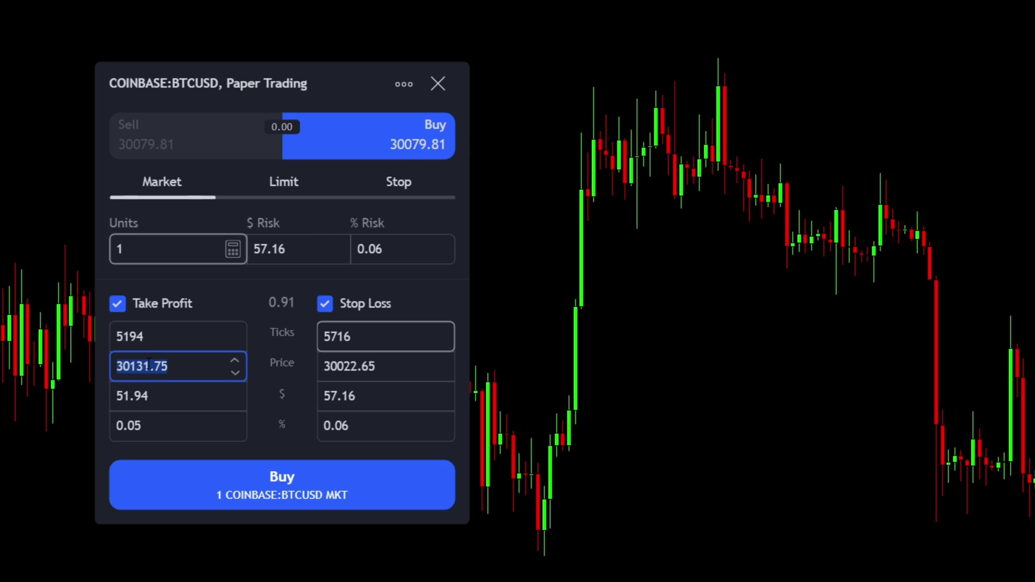
type("310")
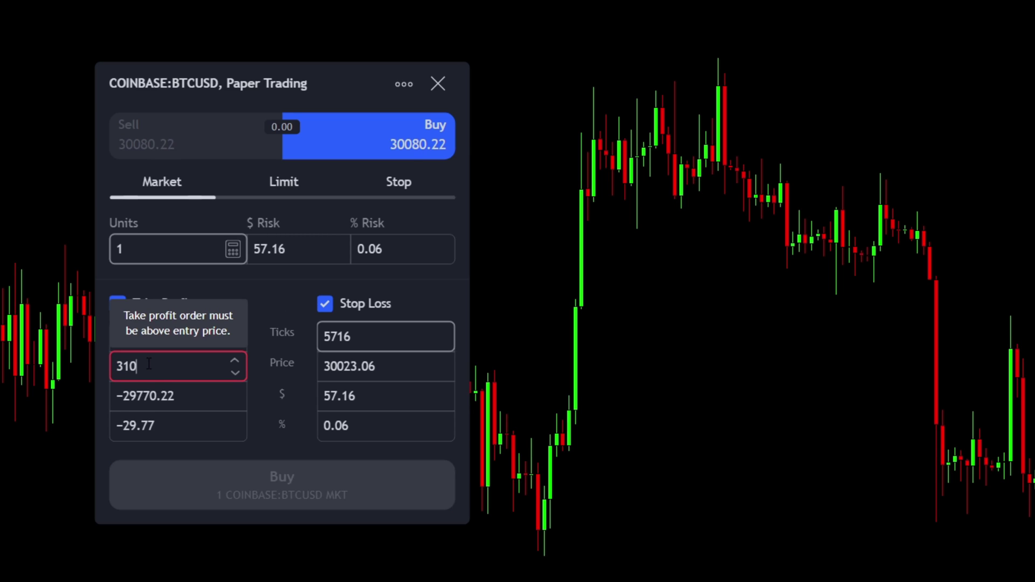
type("00")
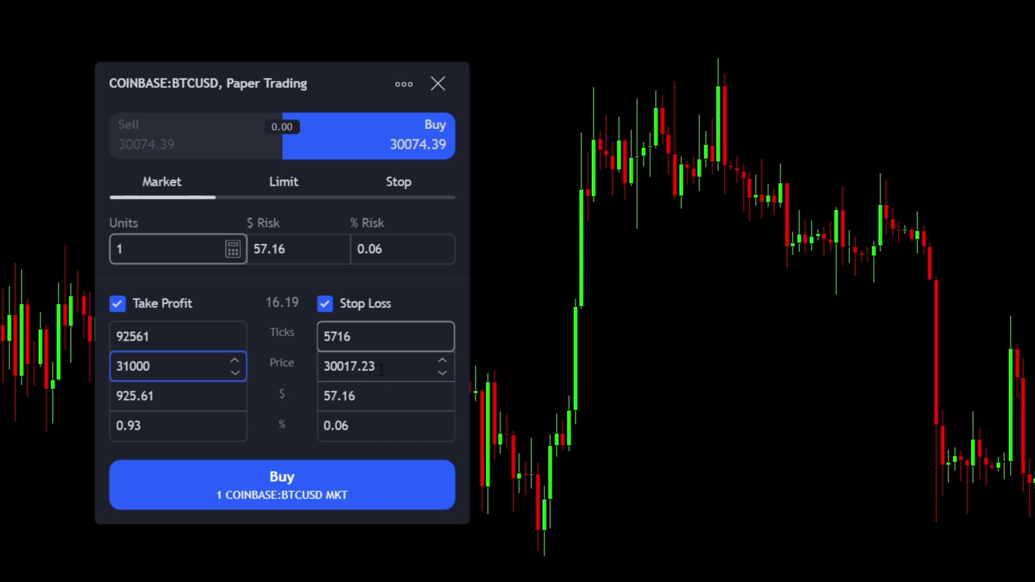
left_click_drag(382, 369, 322, 367)
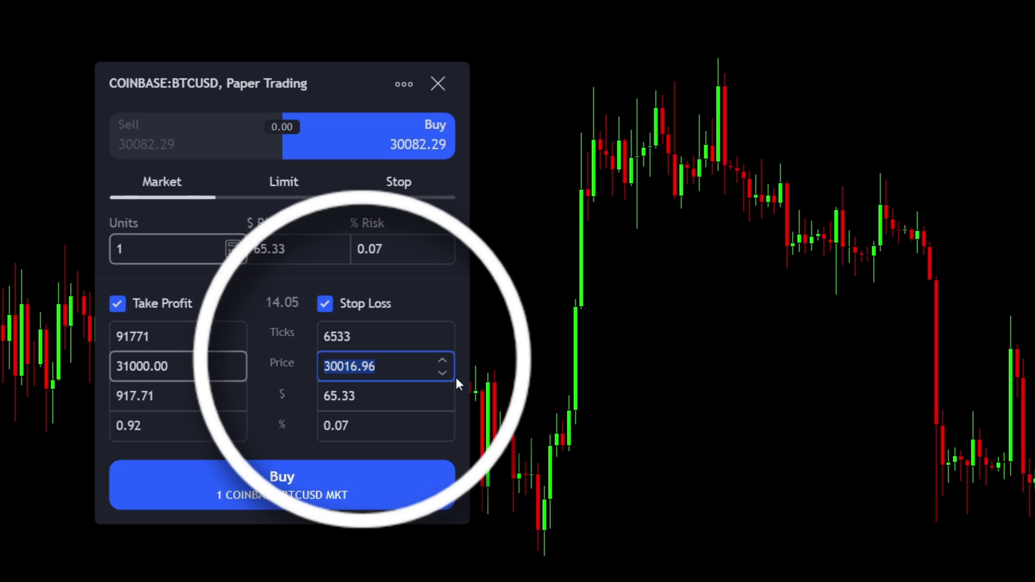
type("29000")
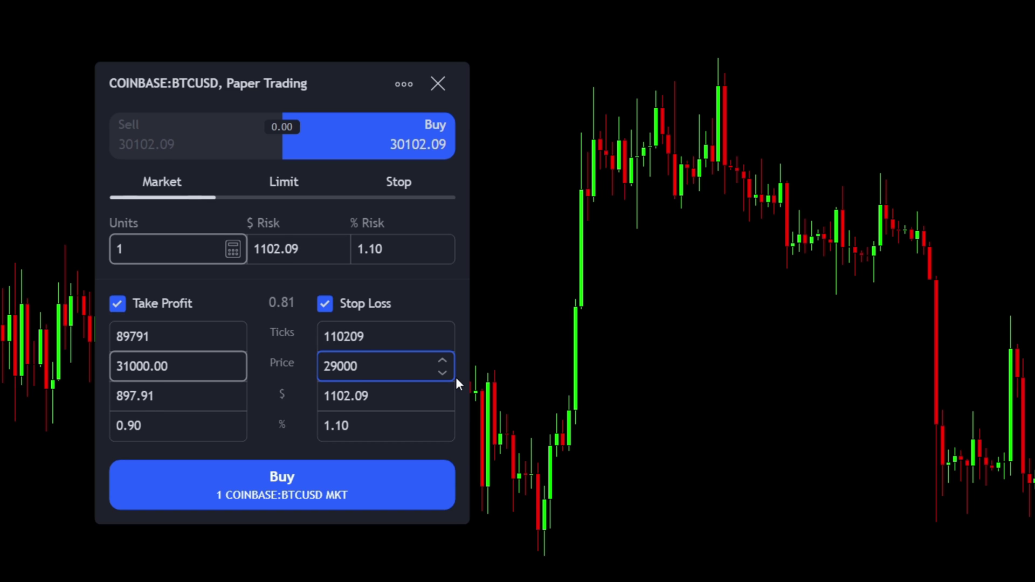
Submit the 1 BTCUSD market buy, then circle the entry line and erase the mark.
left_click(287, 494)
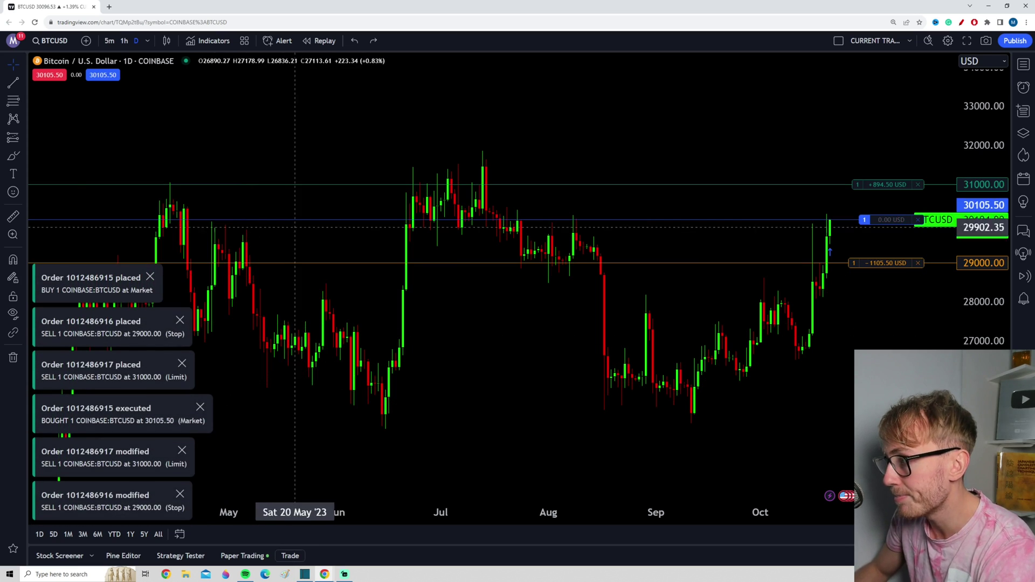
mouse_move(911, 192)
left_mouse_down()
mouse_move(835, 191)
mouse_move(736, 229)
mouse_move(932, 226)
mouse_move(795, 196)
left_mouse_up()
mouse_move(363, 214)
left_mouse_down()
mouse_move(539, 330)
mouse_move(300, 201)
left_mouse_up()
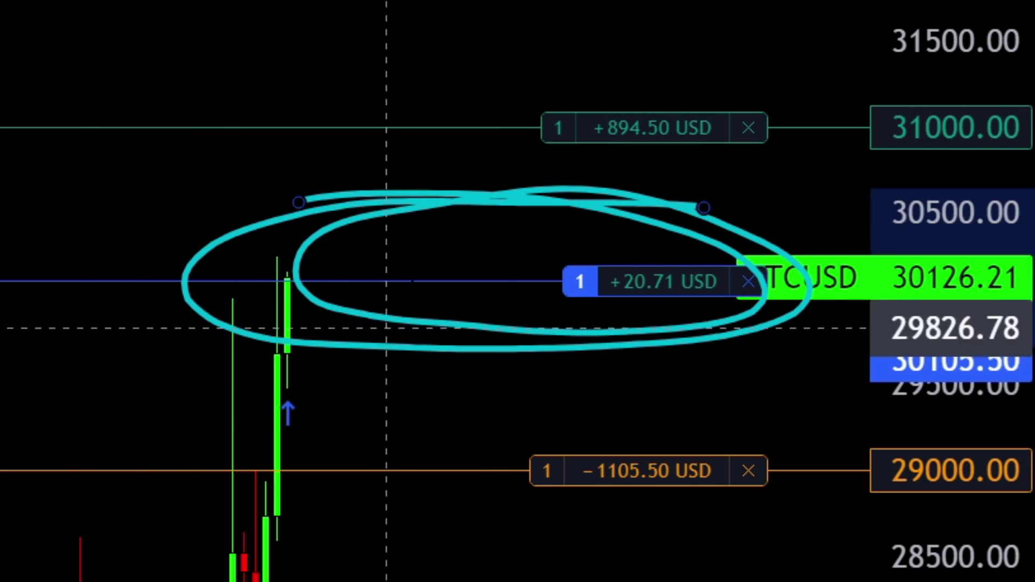
key("Delete")
Sketch and erase freehand marks near the 31000 take-profit and 29000 stop-loss lines.
mouse_move(278, 279)
left_mouse_down()
mouse_move(430, 147)
mouse_move(474, 127)
mouse_move(166, 86)
mouse_move(472, 97)
mouse_move(224, 70)
left_mouse_up()
key("Delete")
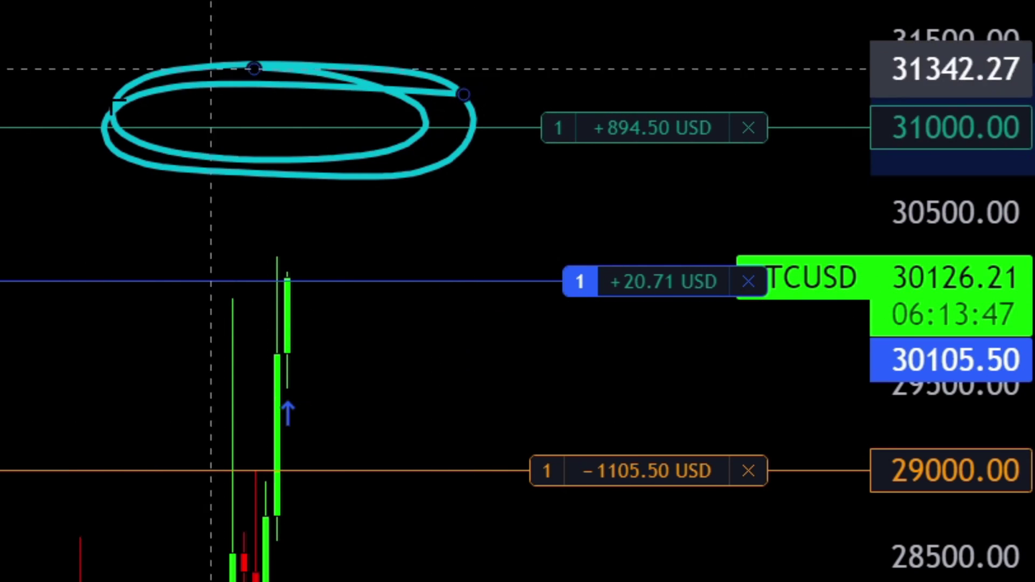
key("Delete")
mouse_move(385, 0)
left_mouse_down()
mouse_move(512, 69)
mouse_move(531, 11)
mouse_move(222, 35)
left_mouse_up()
key("Delete")
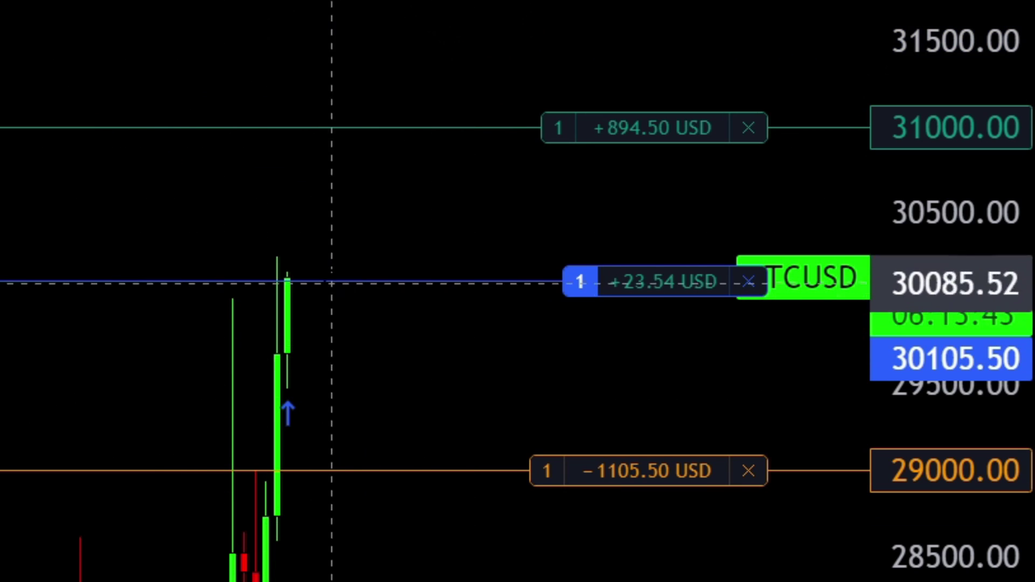
left_click_drag(314, 270, 513, 464)
key("Delete")
mouse_move(672, 429)
left_mouse_down()
mouse_move(647, 426)
mouse_move(612, 550)
mouse_move(474, 377)
mouse_move(405, 354)
left_mouse_up()
key("Delete")
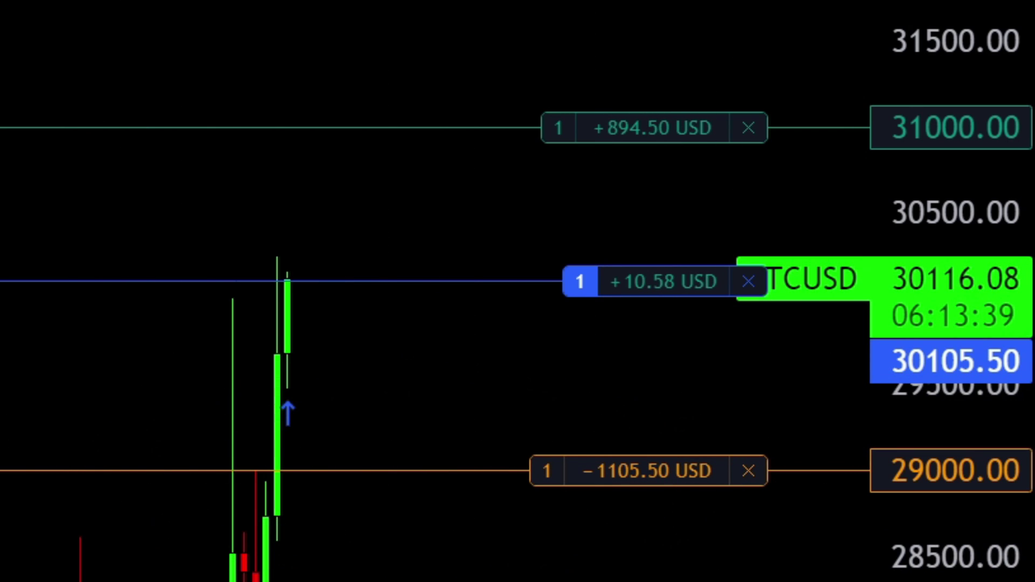